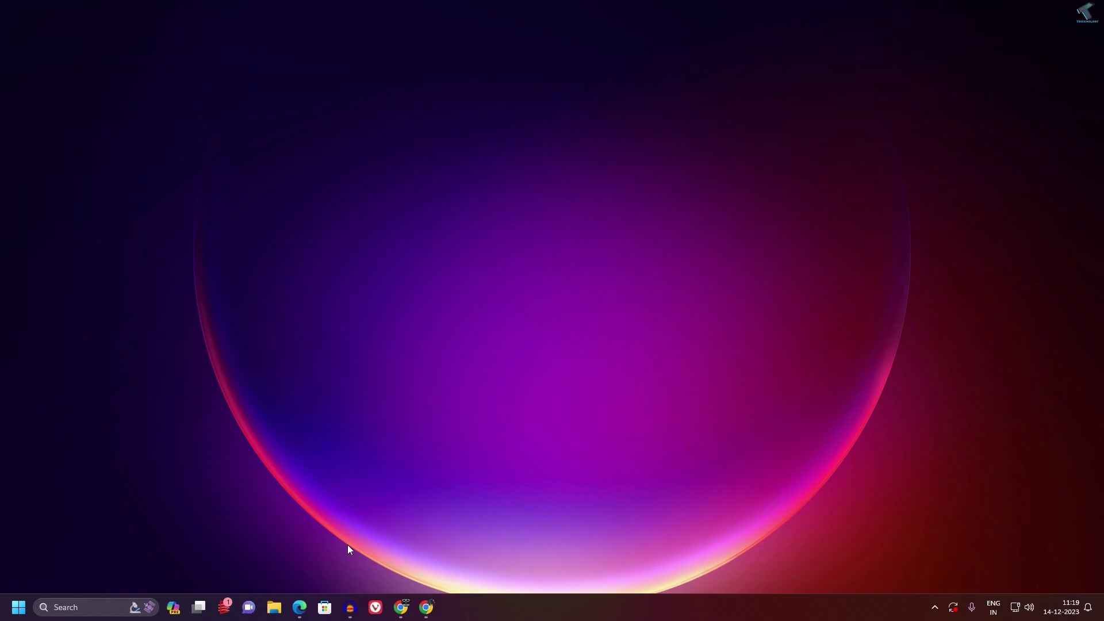
# Step: Open the Start menu to search for the Windows Security app
pyautogui.click(19, 607)
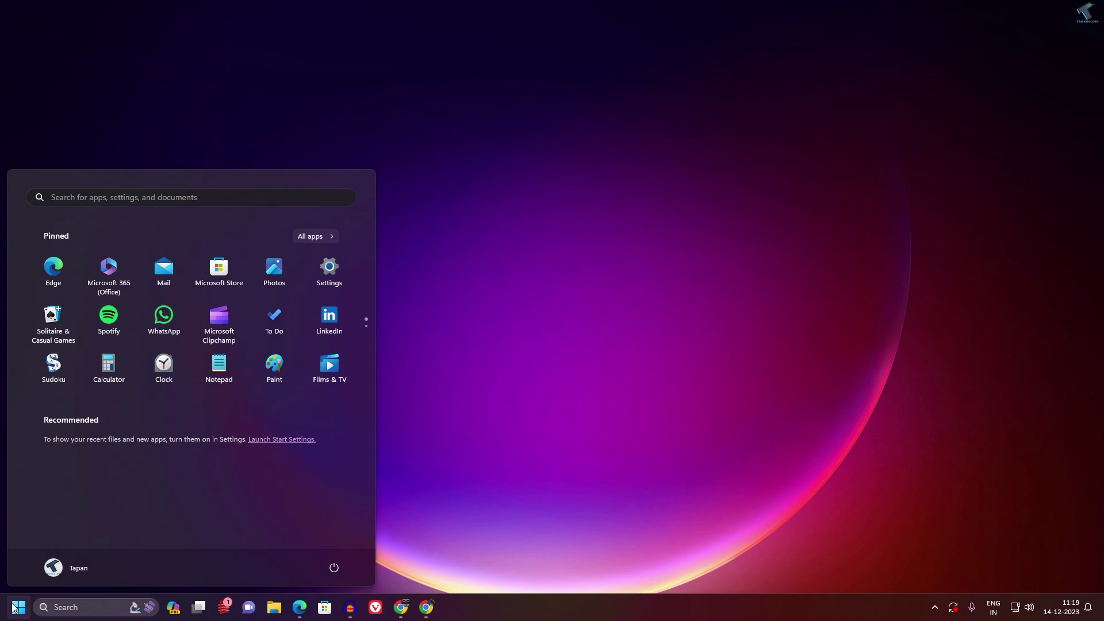
pyautogui.write('windows ')
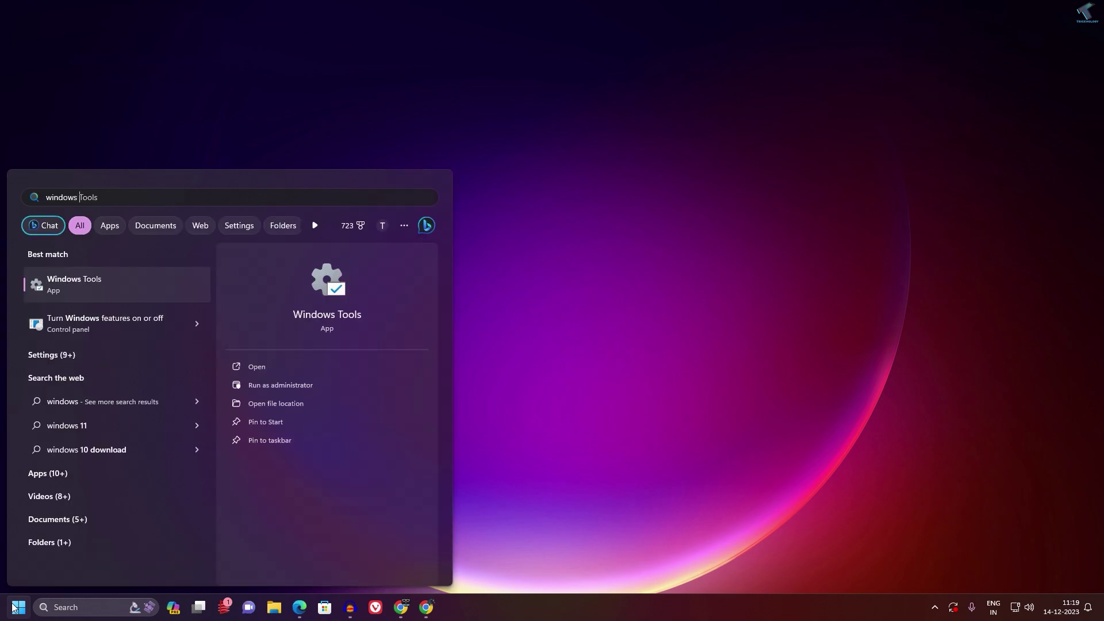
pyautogui.write('security')
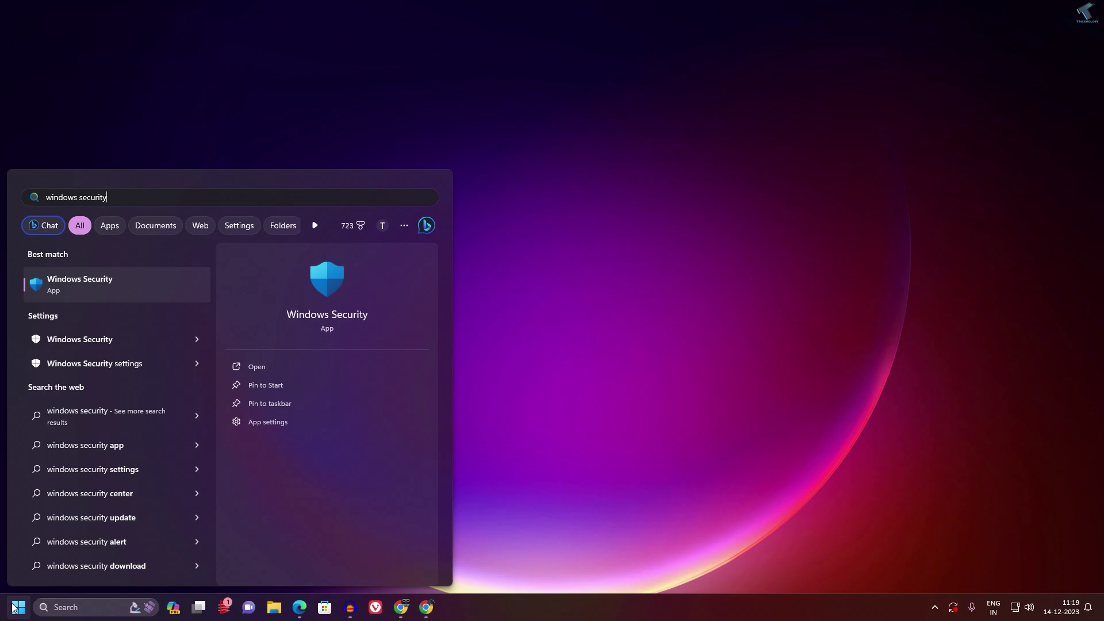
# Step: Launch Advanced settings from Windows Security's Firewall & network protection page
pyautogui.click(95, 290)
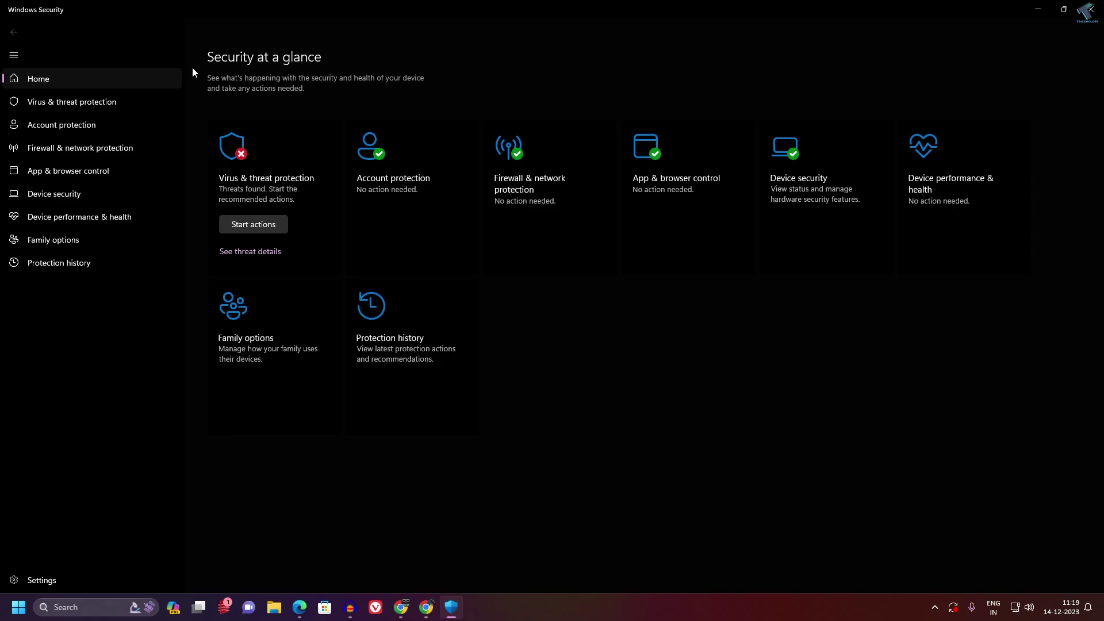
pyautogui.click(107, 153)
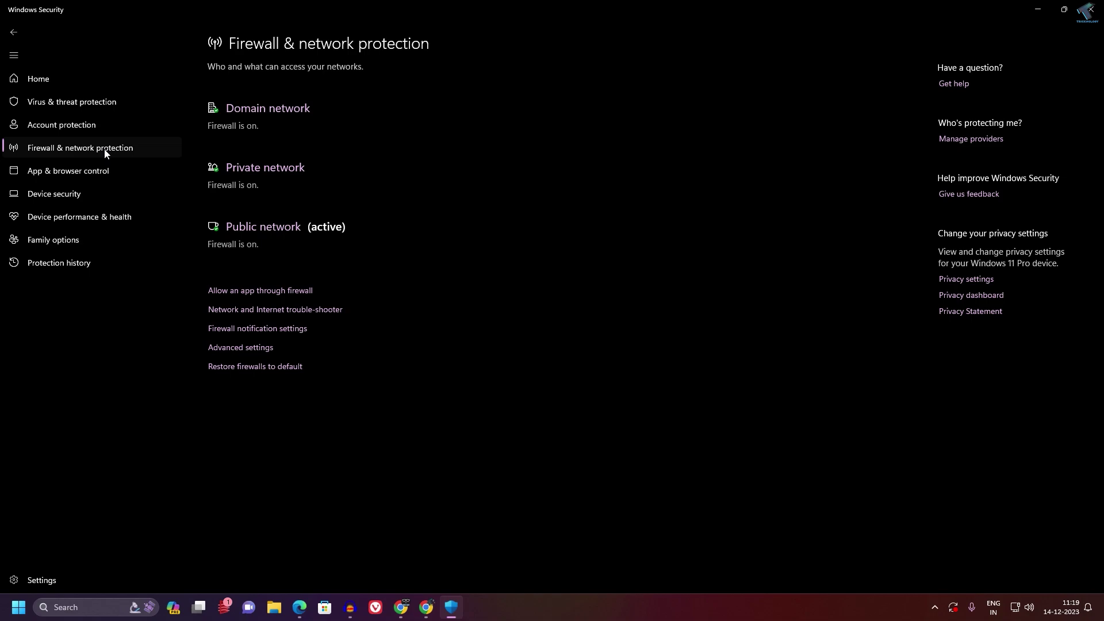
pyautogui.click(249, 347)
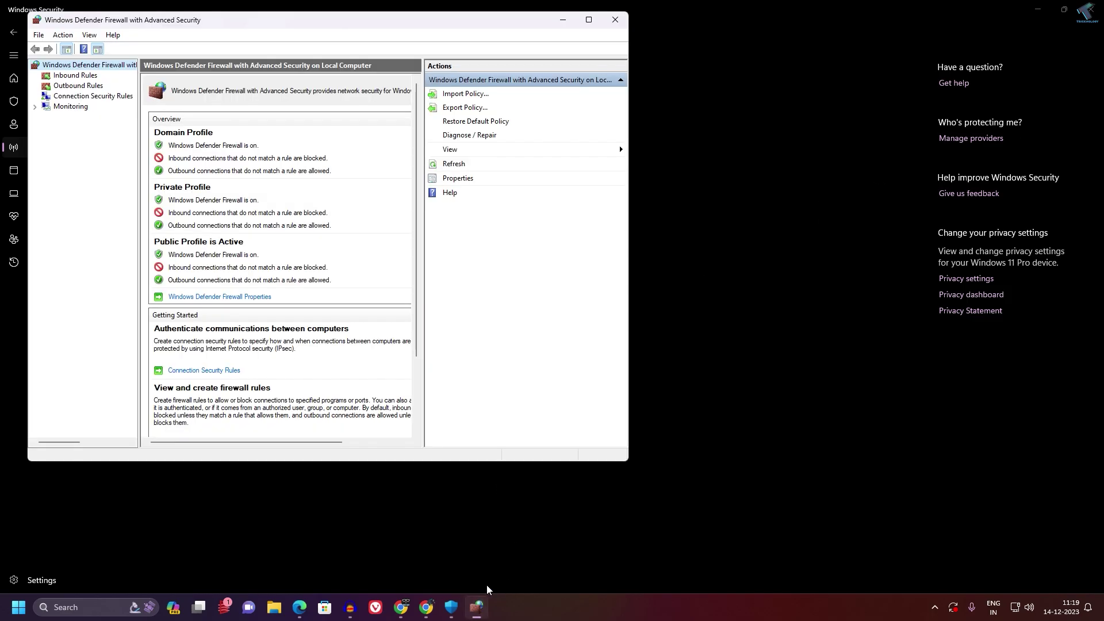
# Step: Close the duplicate firewall window and centre the remaining console
pyautogui.moveTo(483, 16); pyautogui.dragTo(779, 55)
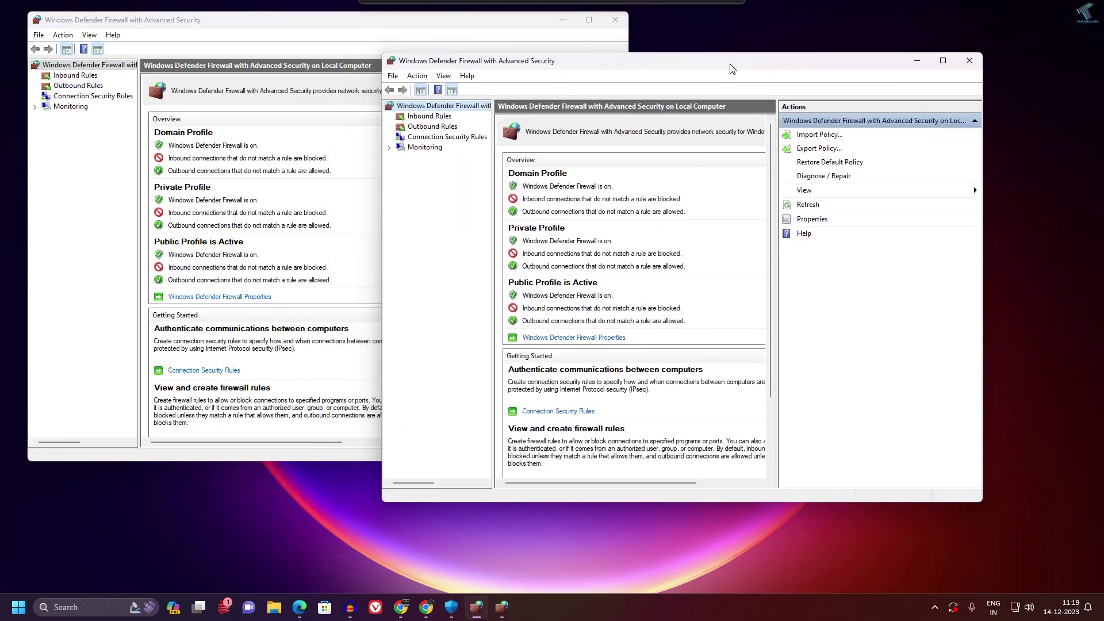
pyautogui.moveTo(777, 55); pyautogui.dragTo(716, 76)
pyautogui.click(875, 82)
pyautogui.moveTo(422, 28); pyautogui.dragTo(674, 56)
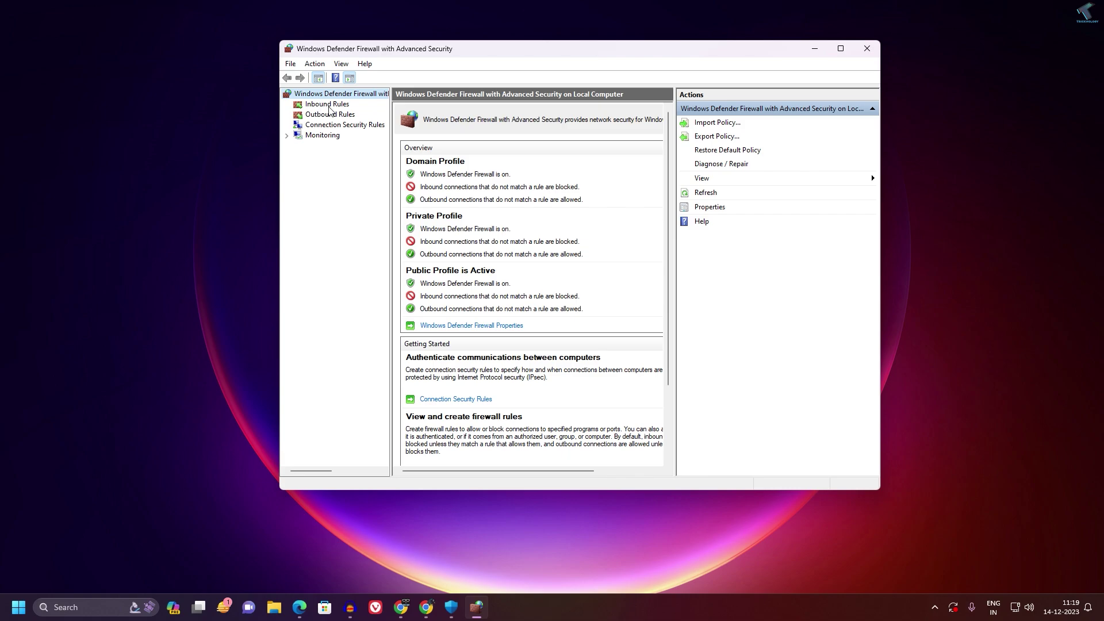
# Step: Start a new rule under Inbound Rules and choose the Port rule type
pyautogui.click(327, 105)
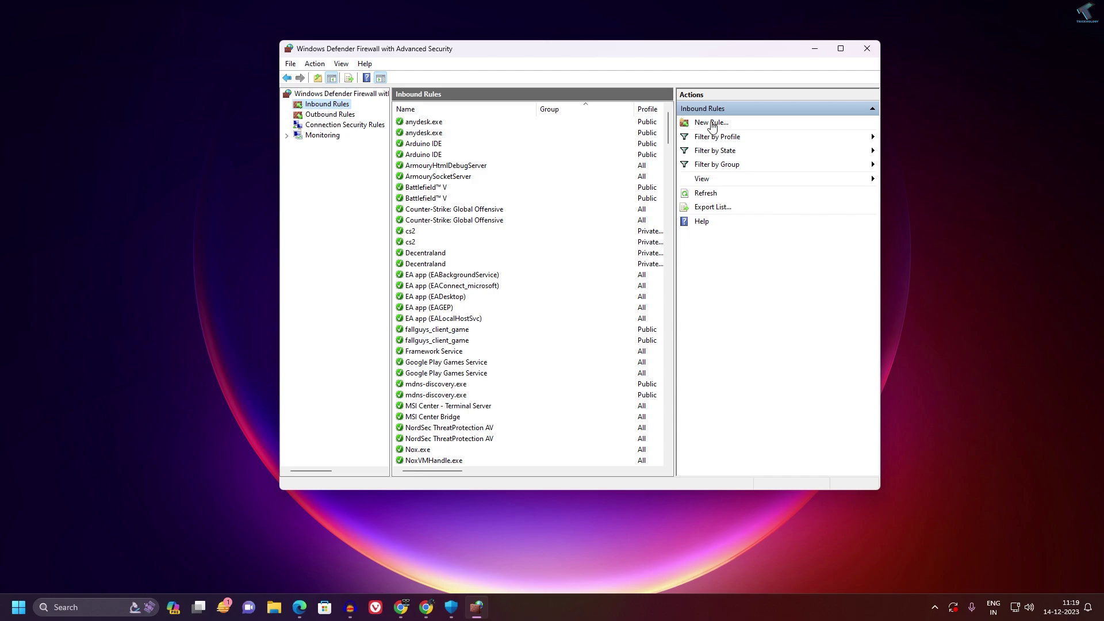
pyautogui.click(710, 122)
pyautogui.moveTo(276, 54); pyautogui.dragTo(554, 97)
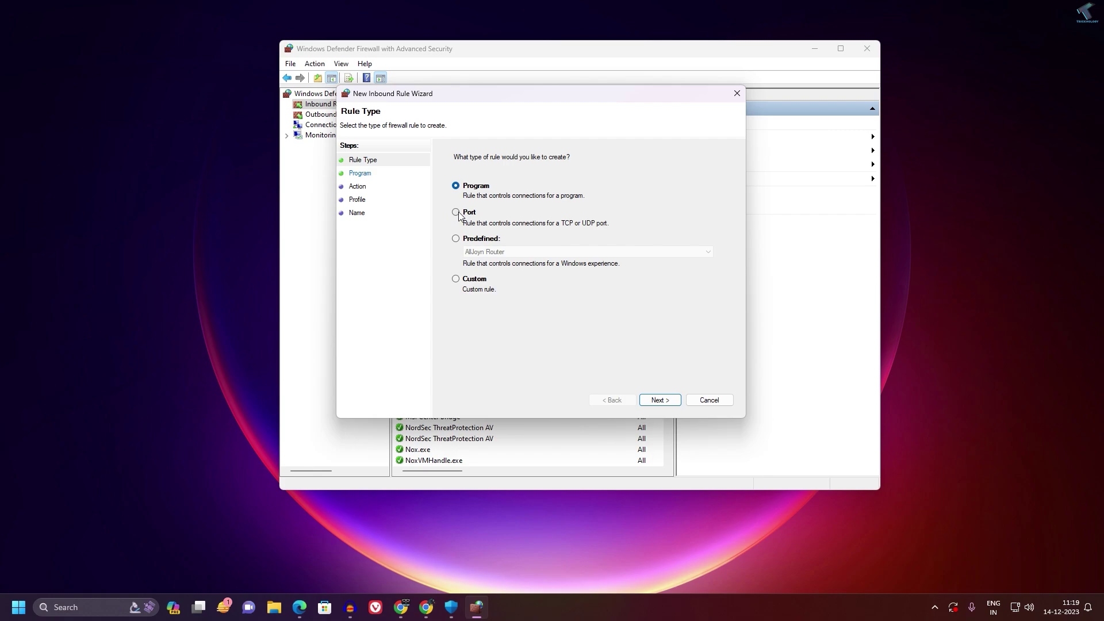
pyautogui.click(455, 212)
# Step: Target TCP with specific local port 21 and advance to the Action step
pyautogui.click(659, 400)
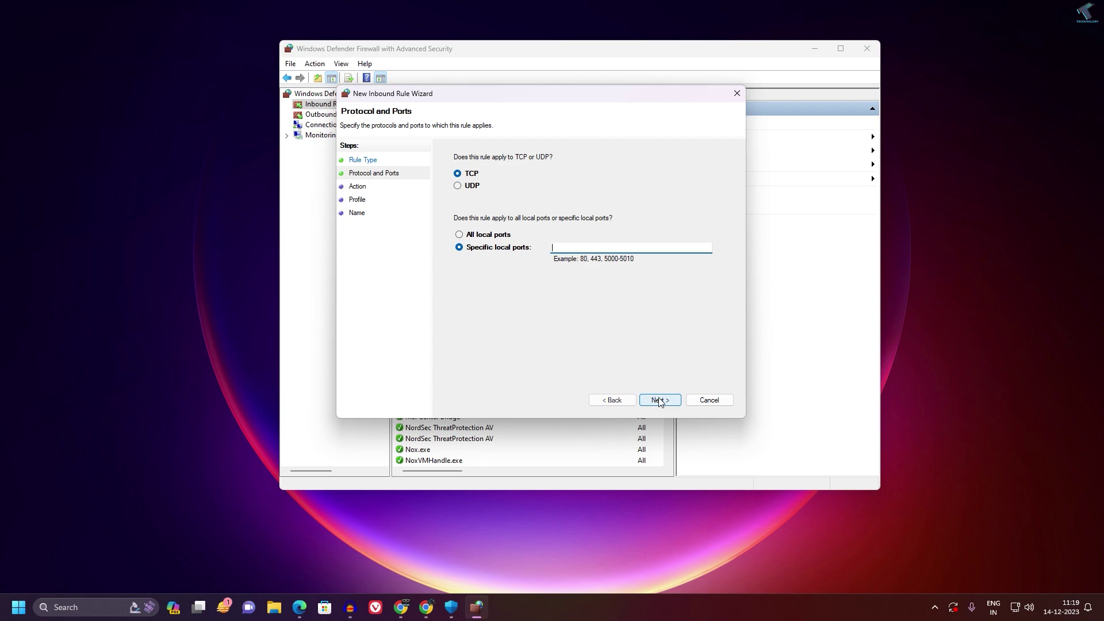
pyautogui.click(458, 174)
pyautogui.click(562, 249)
pyautogui.moveTo(563, 249); pyautogui.dragTo(551, 249)
pyautogui.click(659, 401)
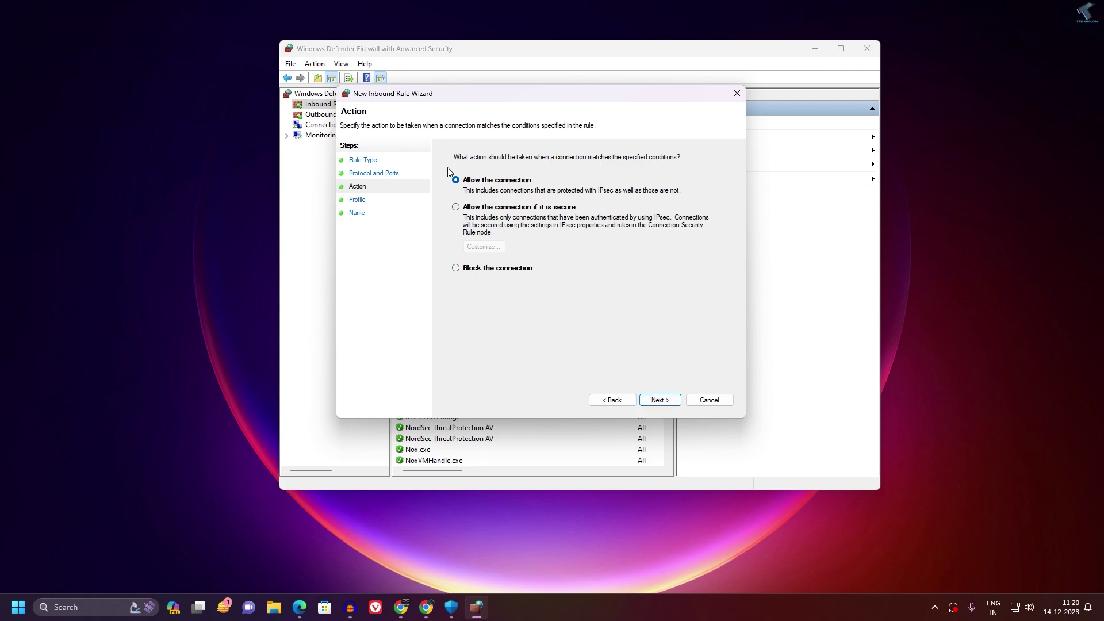
# Step: Keep Allow the connection and Domain, Private, Public profiles, and name the rule FTP
pyautogui.click(660, 401)
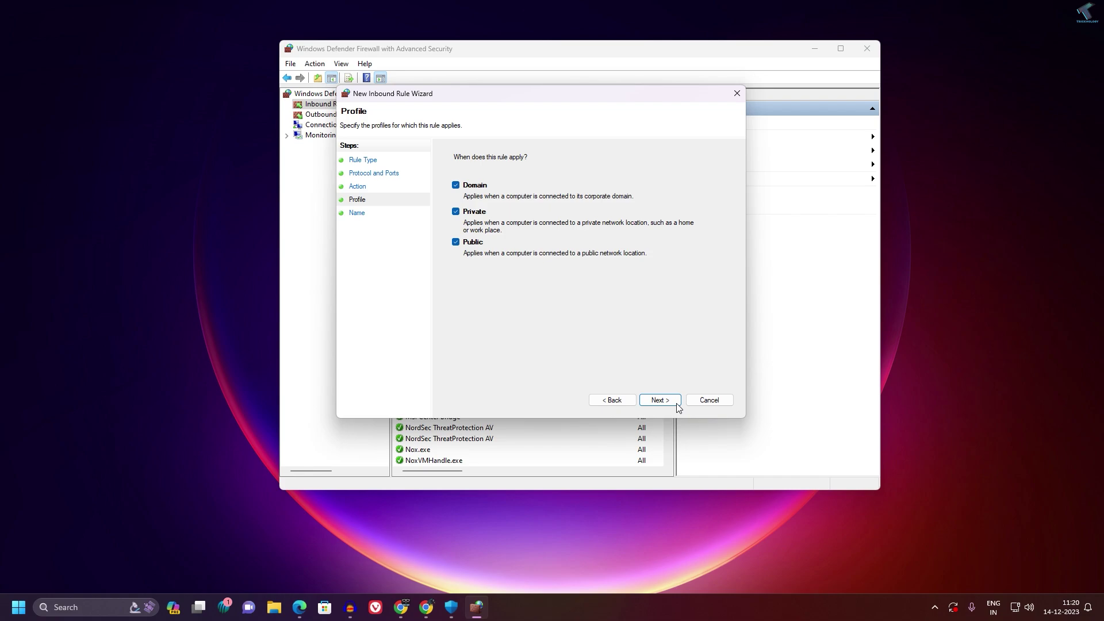
pyautogui.click(661, 401)
pyautogui.write('FTP')
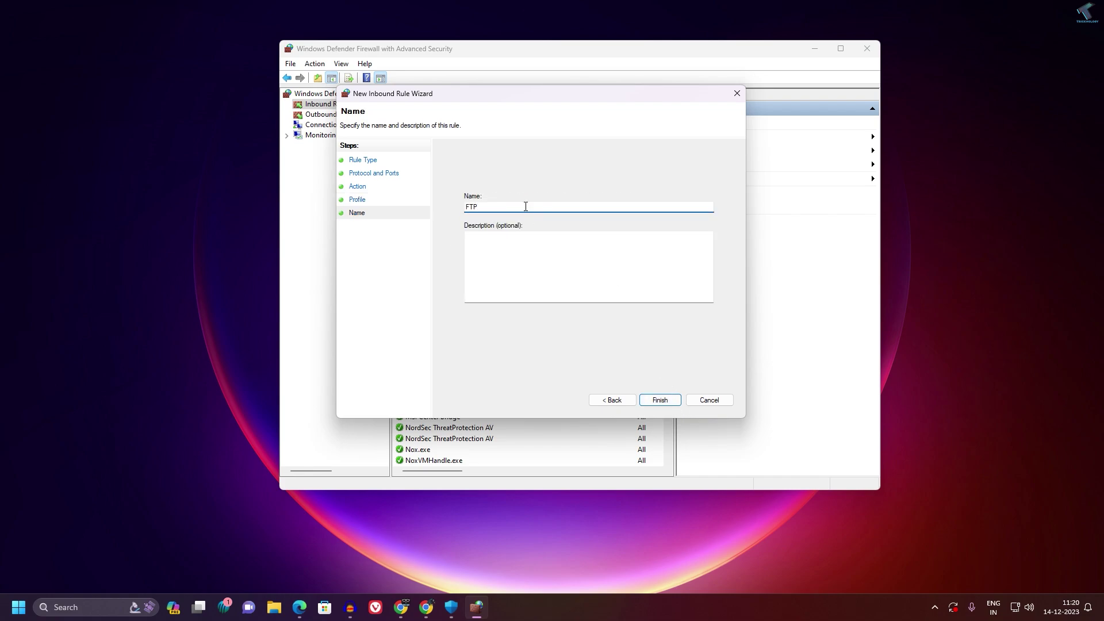
pyautogui.moveTo(525, 205); pyautogui.dragTo(434, 206)
pyautogui.click(517, 255)
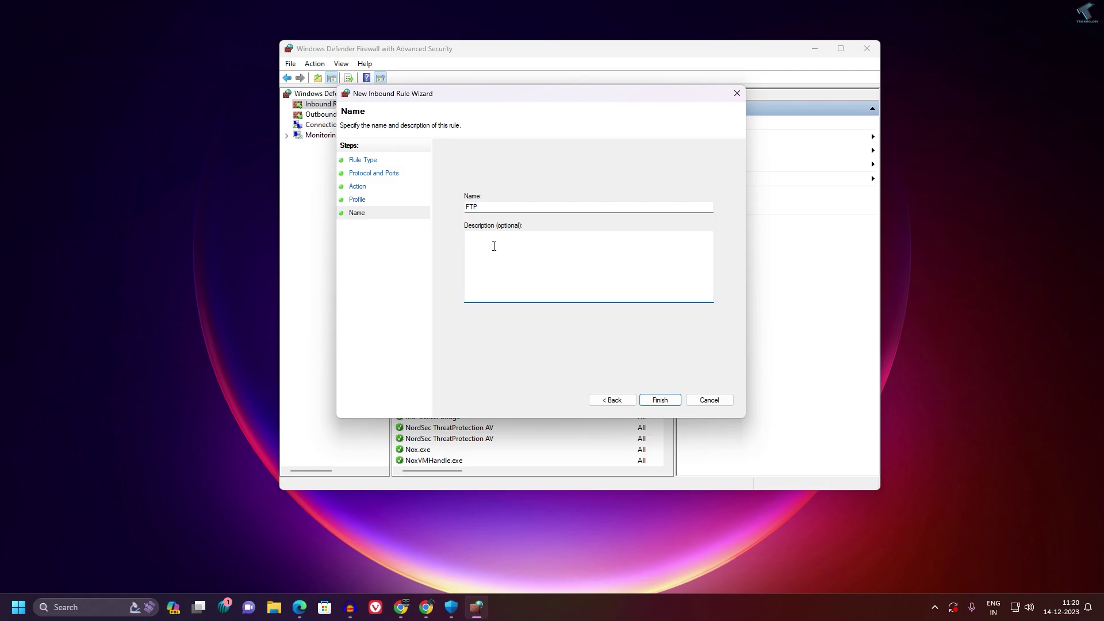
pyautogui.click(660, 400)
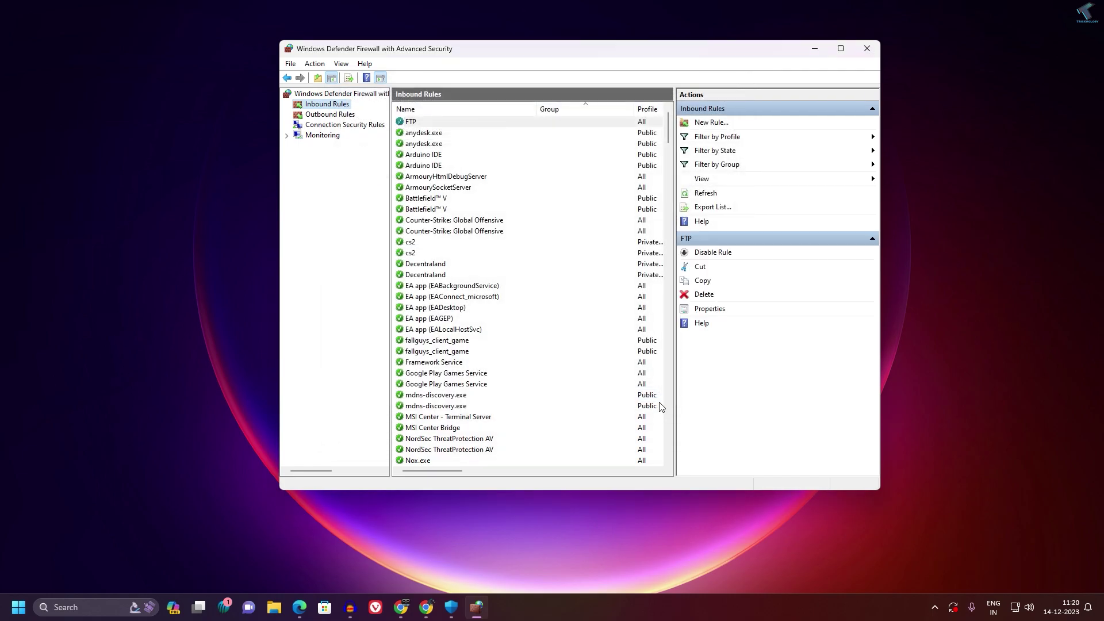
# Step: Check the FTP rule's properties, then widen the list to show its Enabled and Allow columns
pyautogui.doubleClick(427, 127)
pyautogui.click(696, 107)
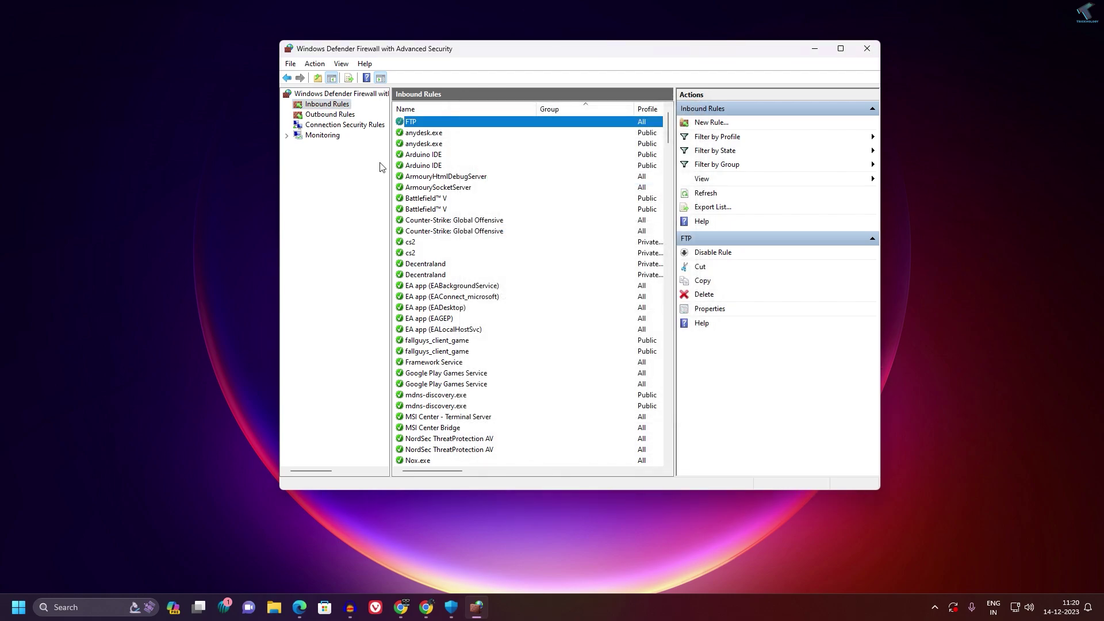
pyautogui.click(414, 142)
pyautogui.click(427, 122)
pyautogui.moveTo(674, 127); pyautogui.dragTo(767, 130)
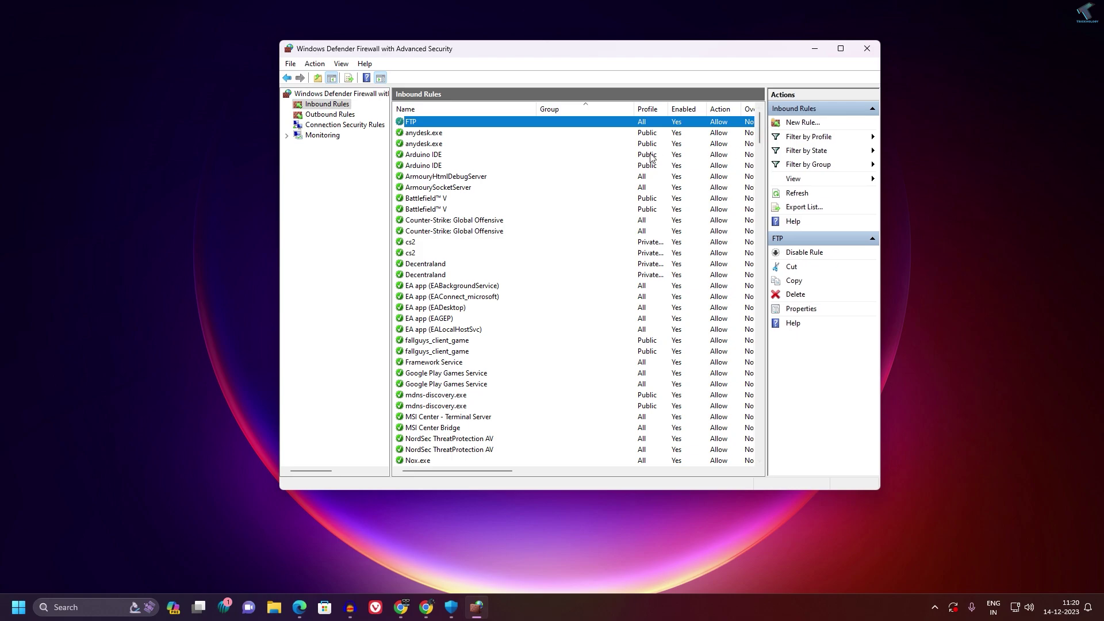